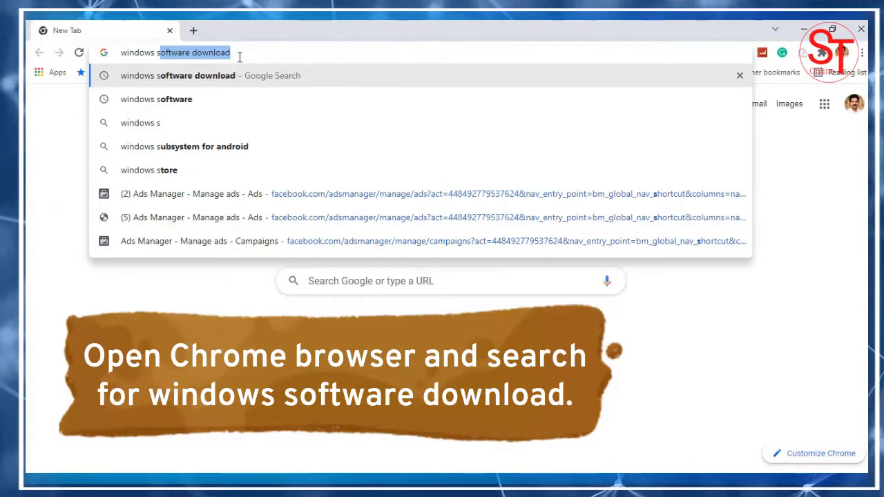
Search the web for "windows software download" and open the Windows 10 page on Microsoft's Software Download site
left_click(240, 57)
key("Return")
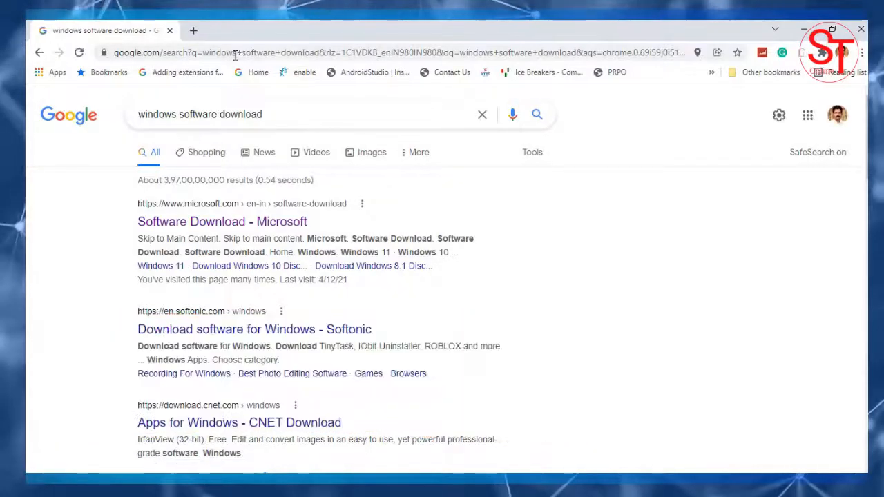
left_click(233, 222)
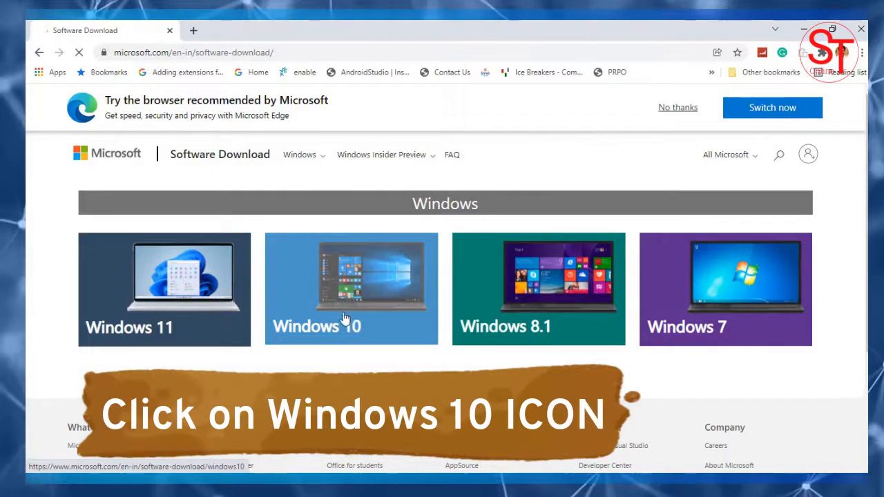
left_click(379, 300)
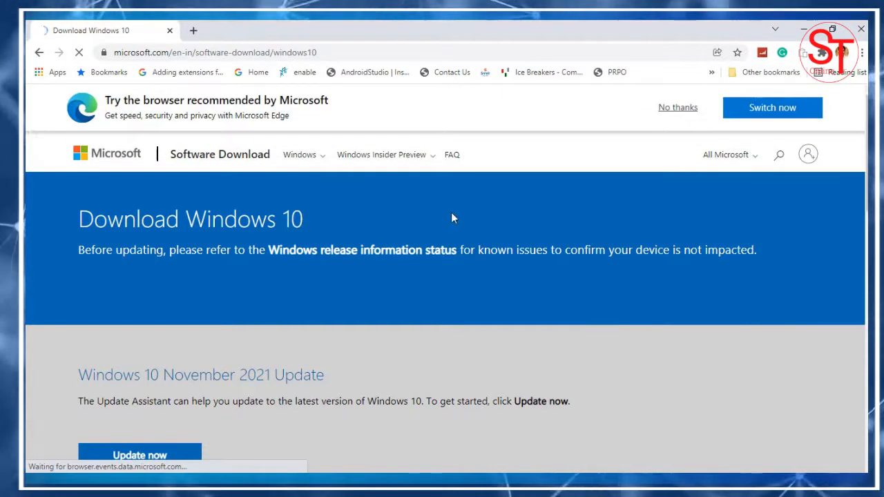
Examine the Download Windows 10 page and its installation media section for an ISO download option
scroll(425, 200, "down", 4)
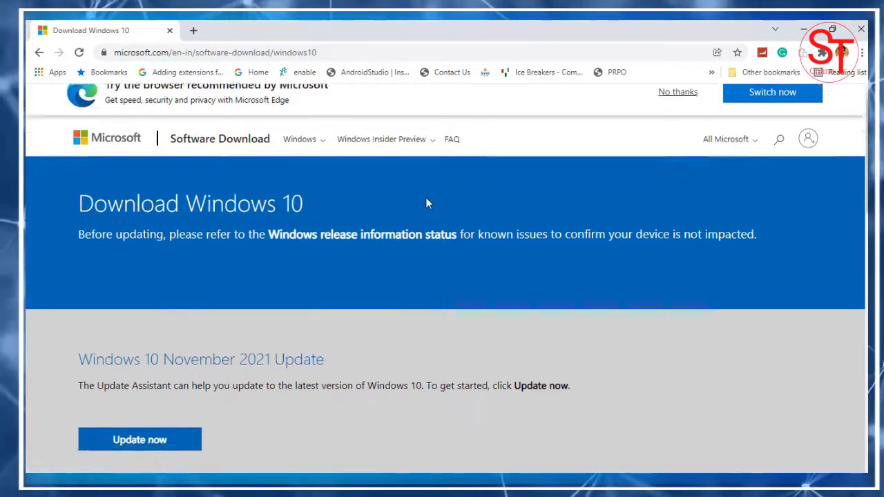
scroll(425, 201, "down", 4)
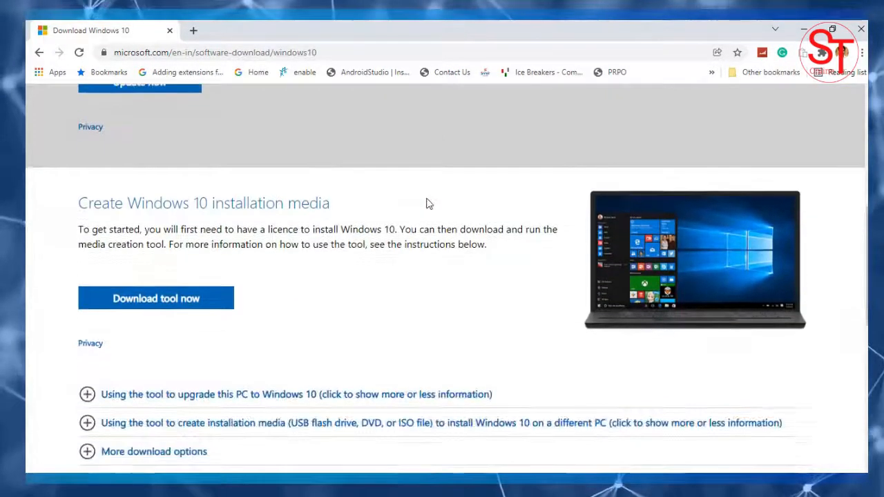
scroll(428, 199, "down", 4)
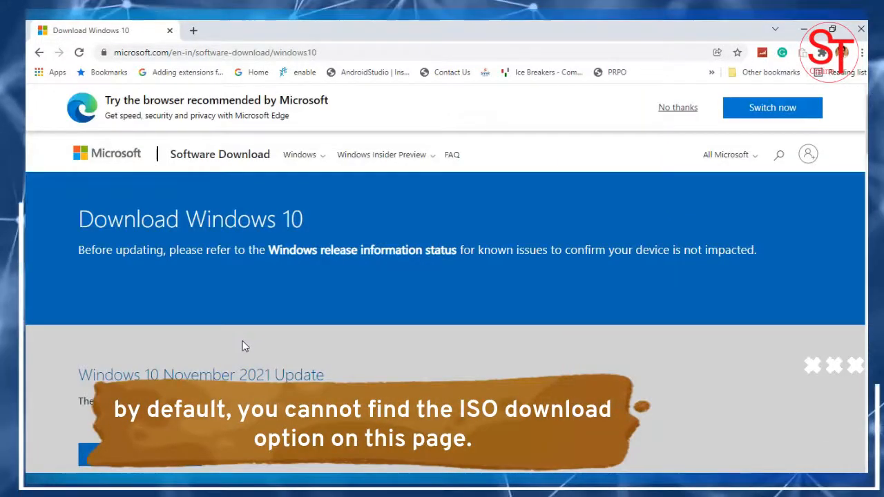
scroll(245, 345, "down", 6)
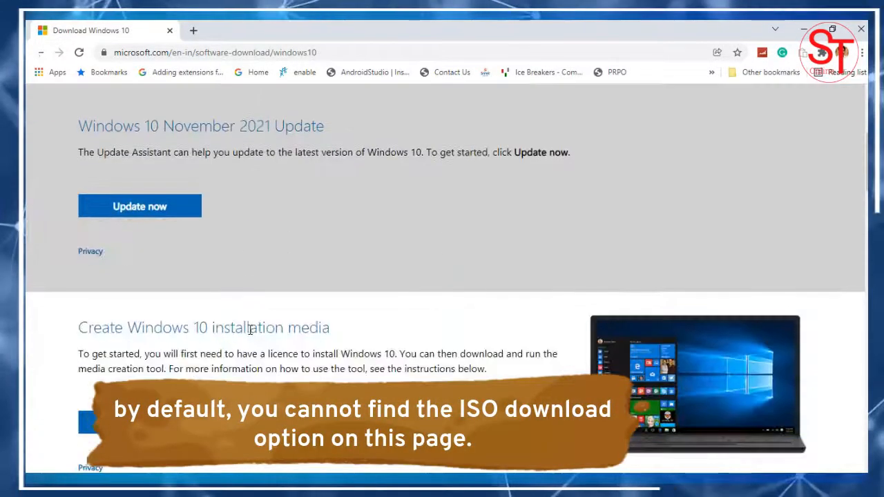
scroll(329, 322, "down", 1)
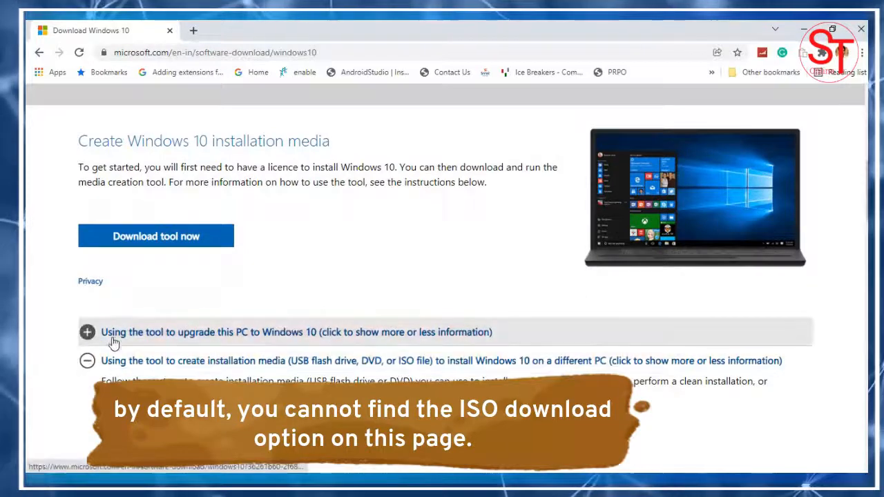
scroll(375, 239, "down", 5)
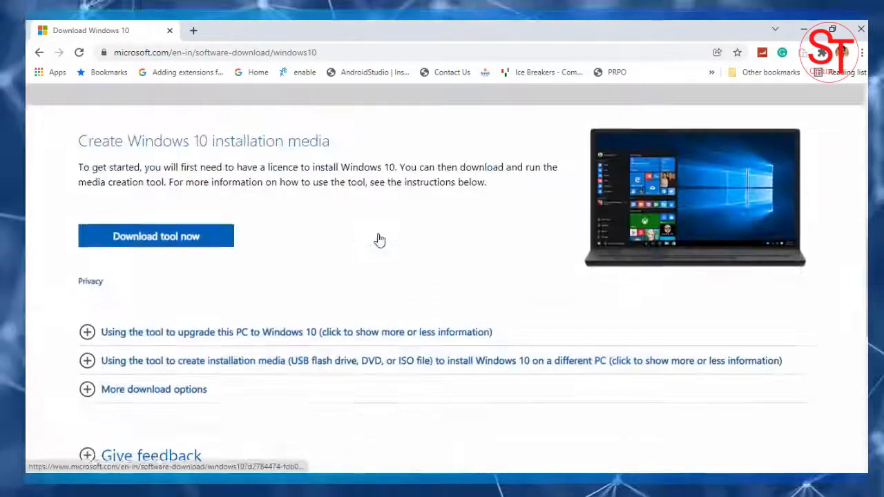
scroll(379, 240, "up", 6)
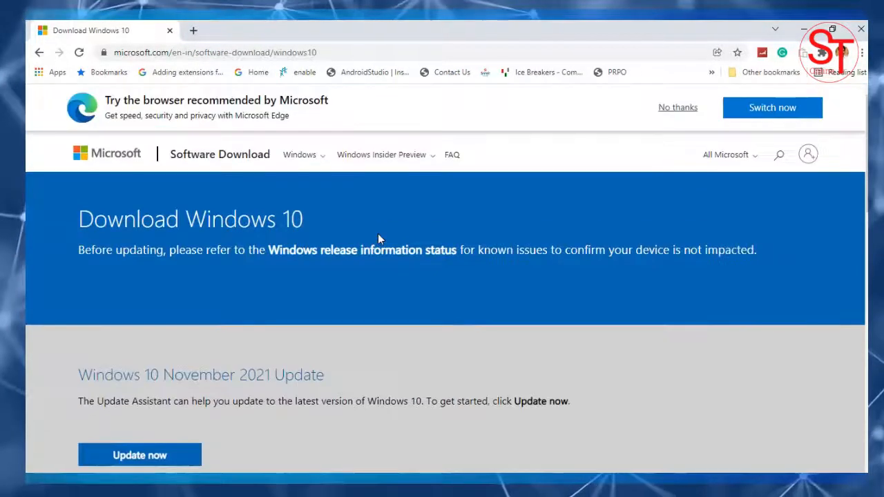
scroll(392, 283, "down", 5)
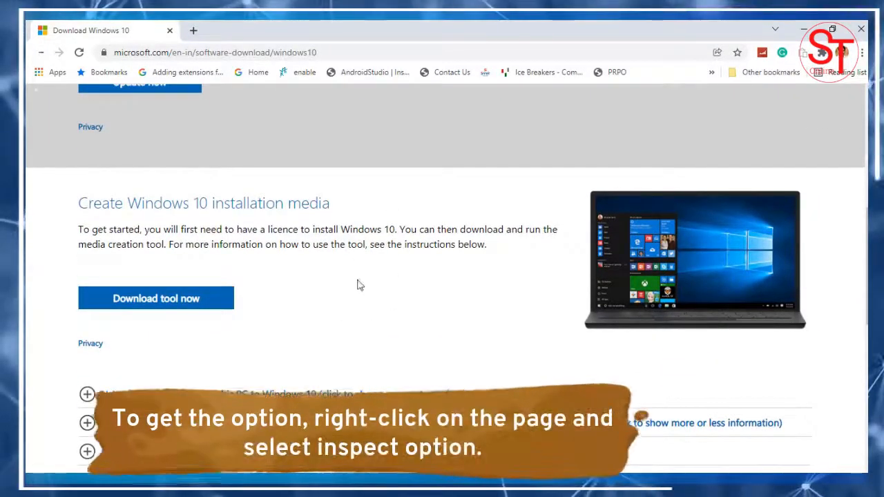
Inspect the Download Windows 10 page and show the Network conditions tool in the developer tools
right_click(406, 287)
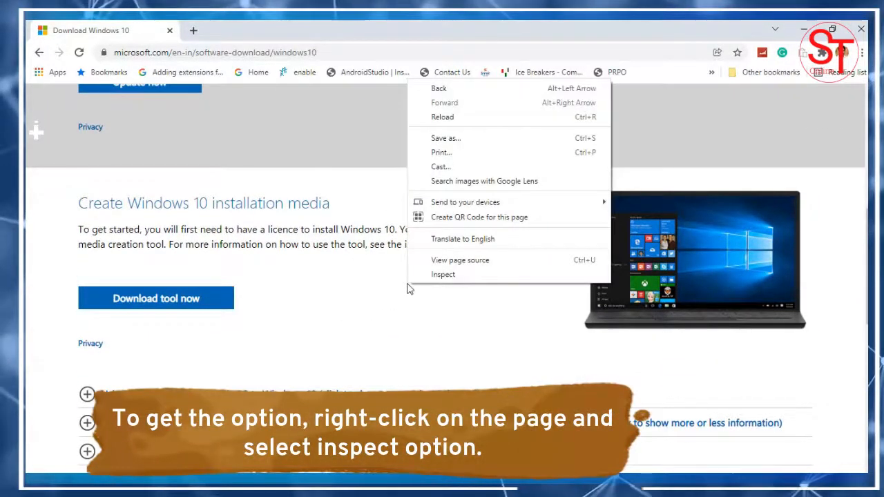
left_click(456, 277)
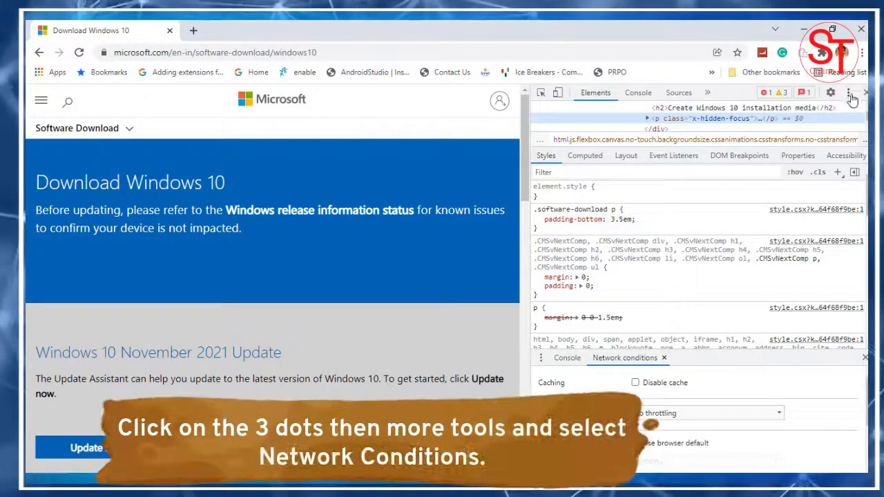
left_click(849, 94)
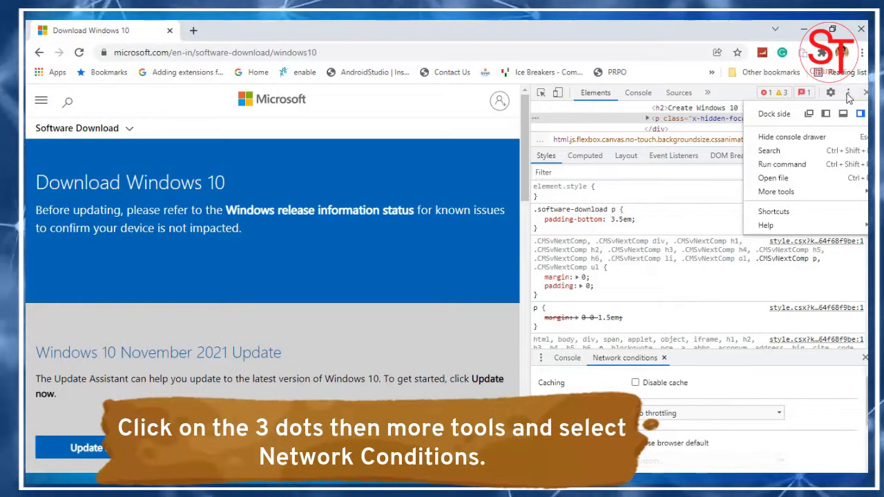
mouse_move(831, 198)
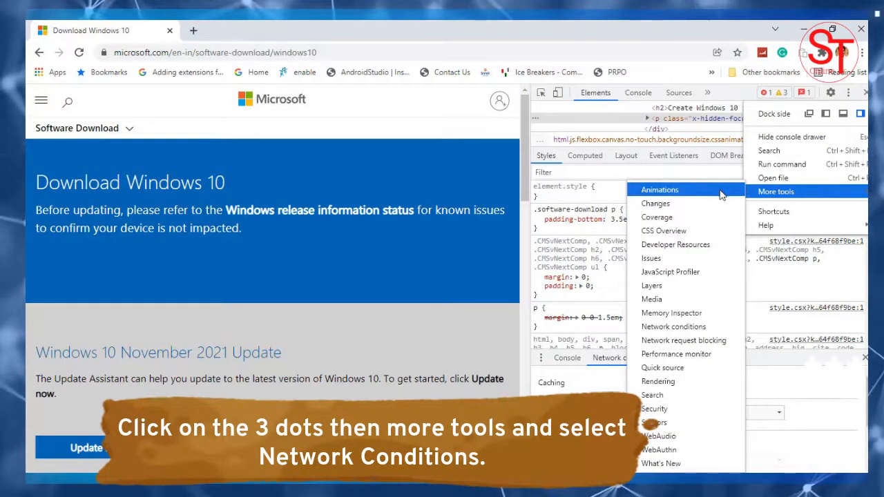
left_click(723, 329)
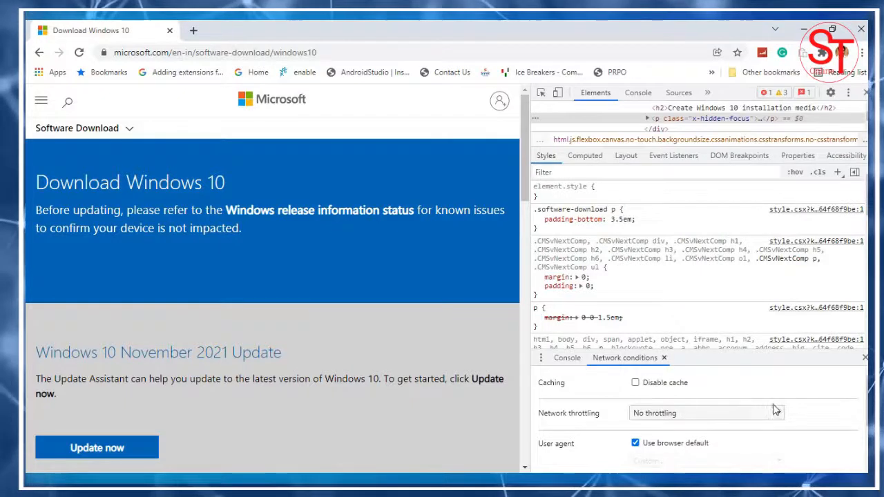
Replace the browser default user agent with Chrome — Chrome OS and reload the page
scroll(773, 408, "down", 2)
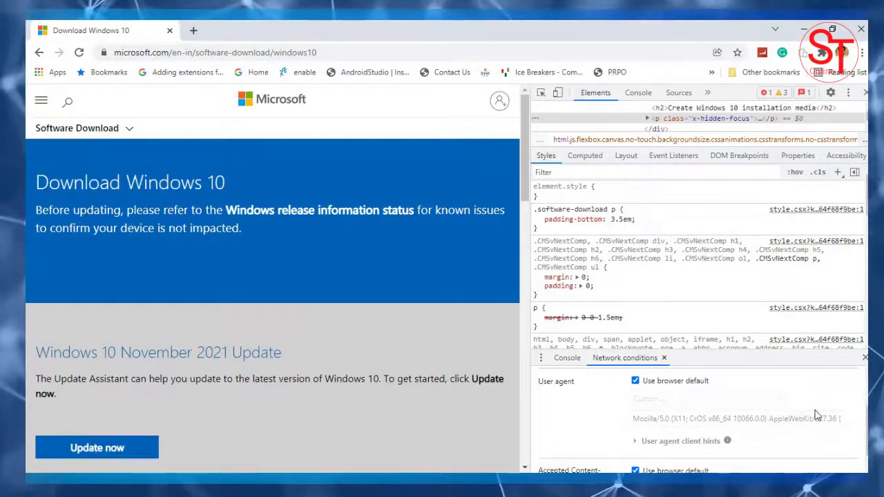
scroll(763, 404, "up", 2)
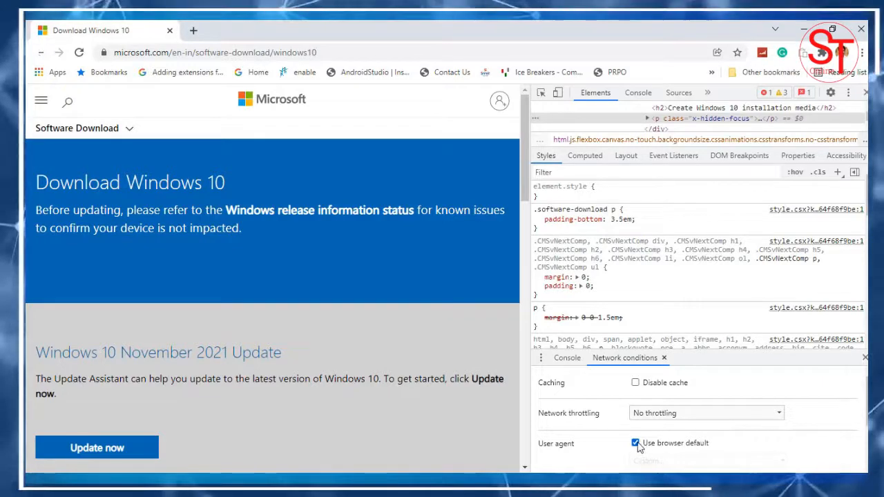
left_click(635, 443)
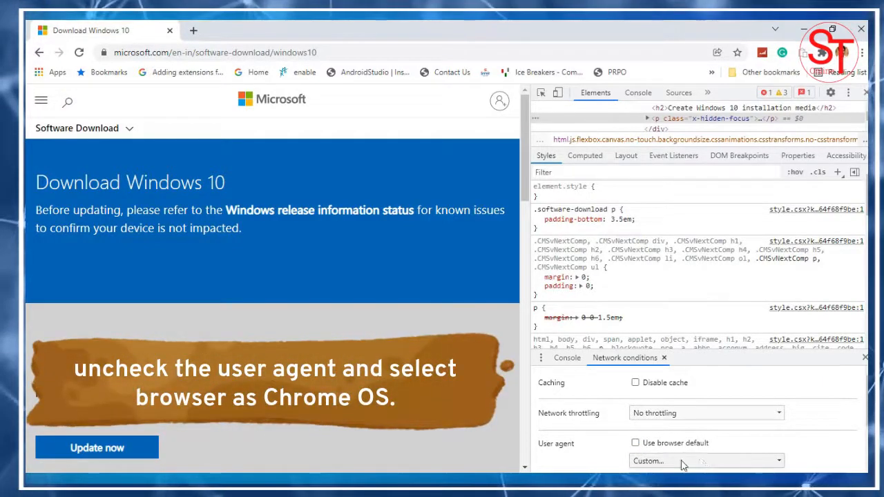
left_click(737, 460)
scroll(735, 448, "down", 1)
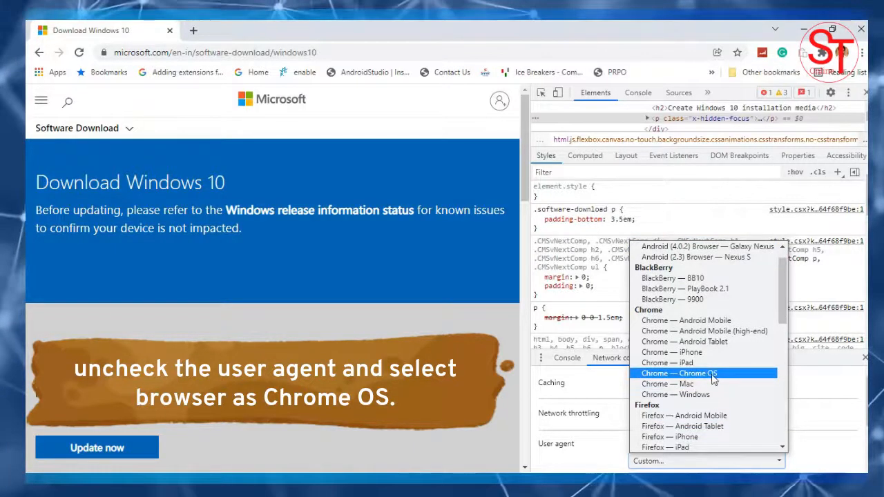
left_click(743, 375)
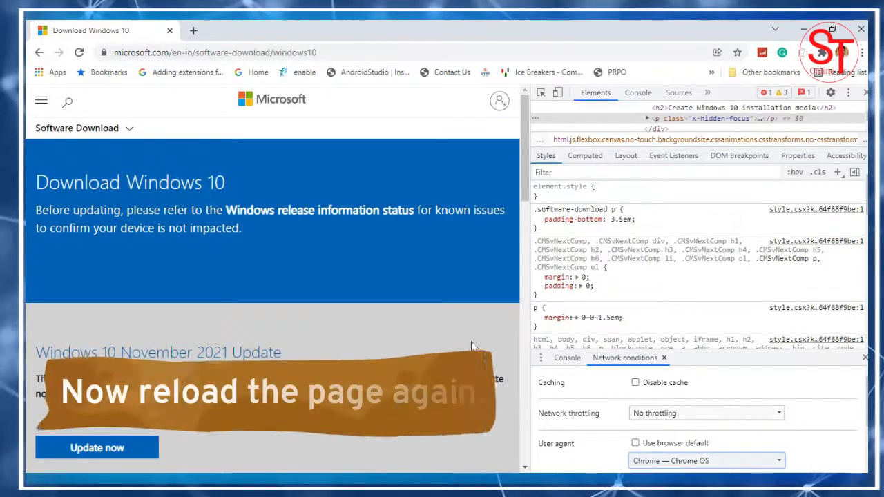
right_click(423, 331)
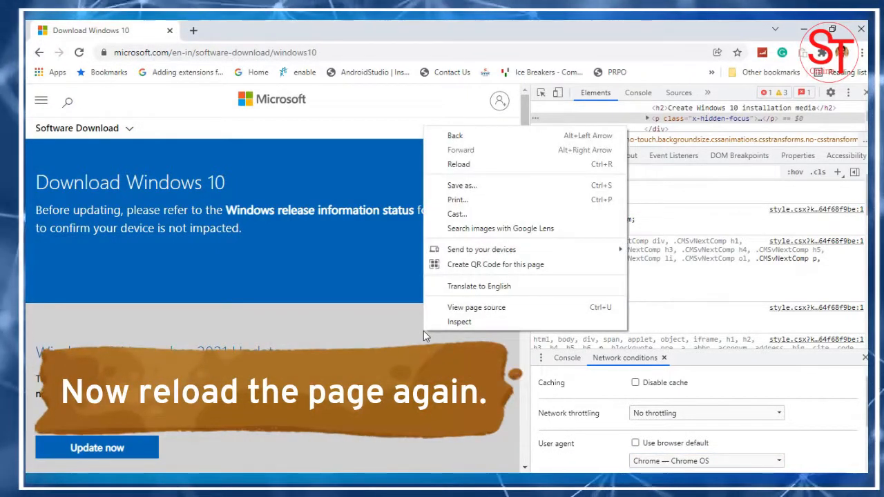
left_click(486, 167)
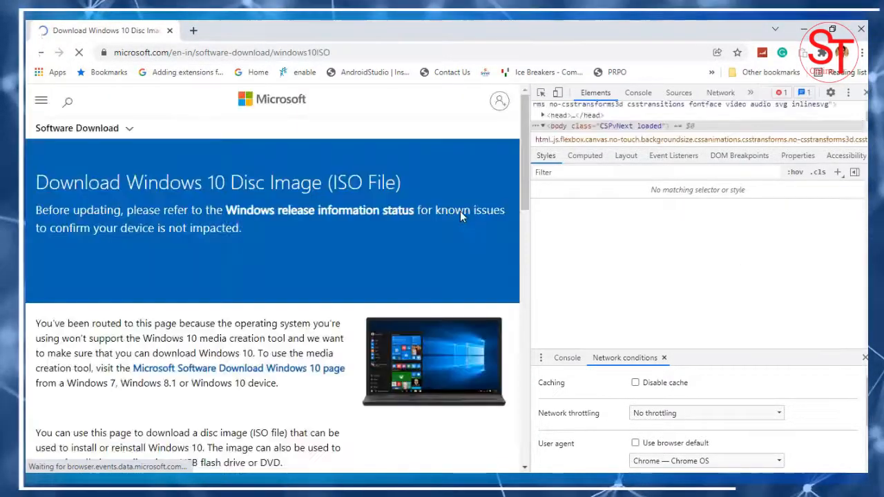
Choose Windows 10 under the November 2021 Update as the edition and confirm it
scroll(415, 236, "down", 3)
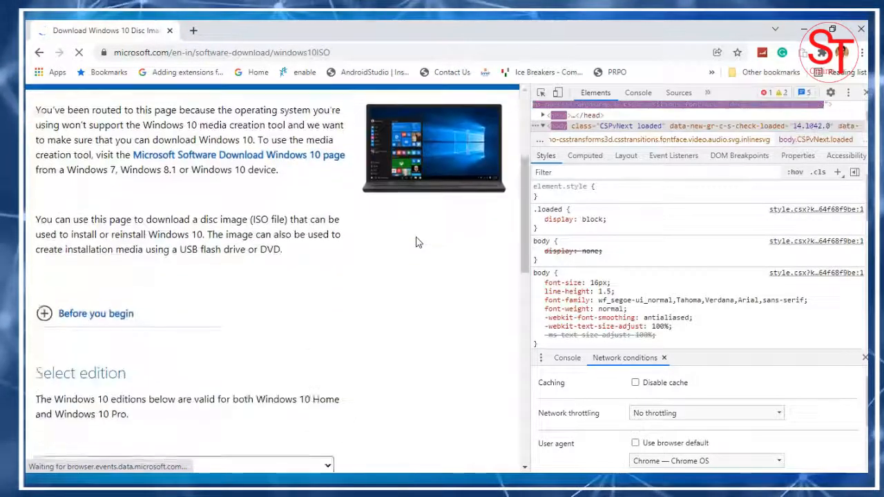
scroll(416, 242, "down", 2)
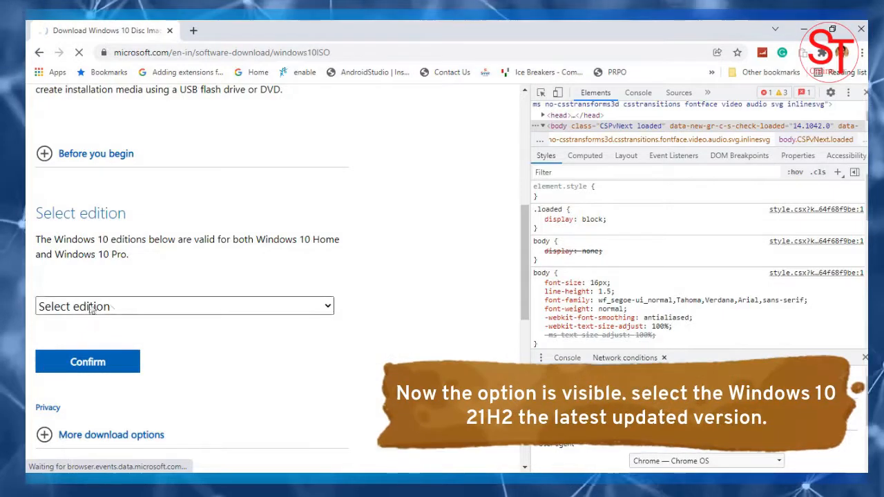
left_click(126, 307)
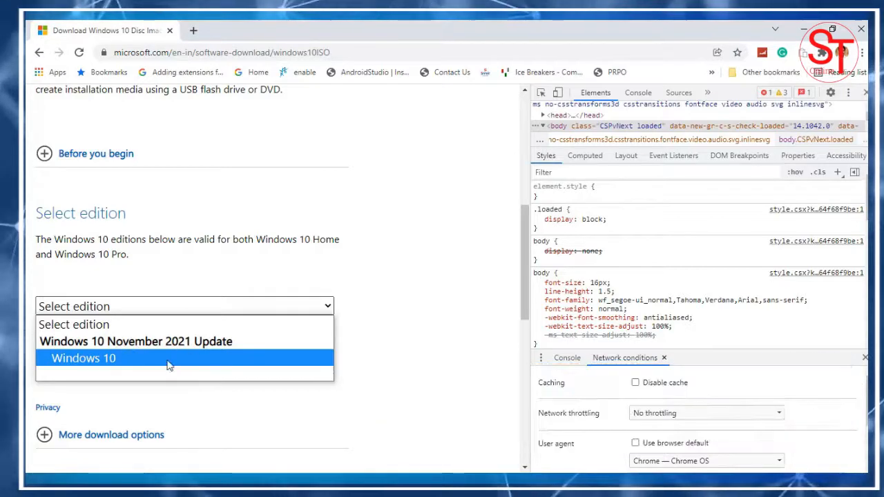
left_click(165, 362)
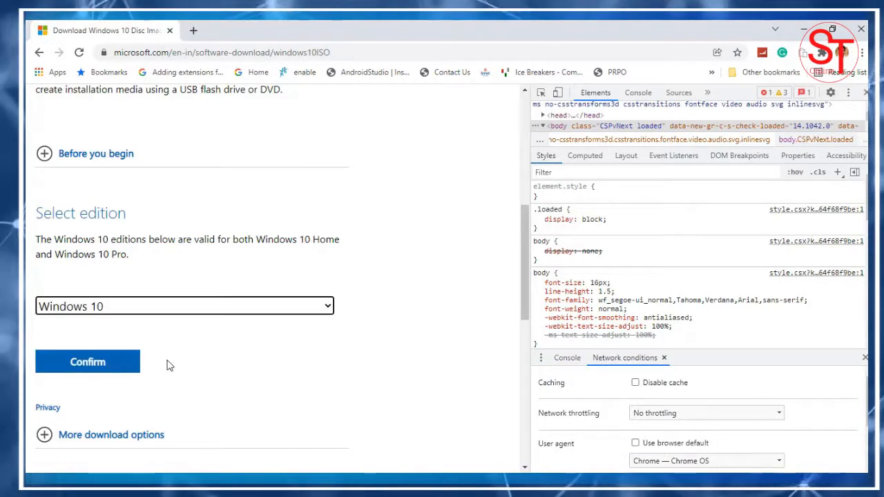
left_click(102, 367)
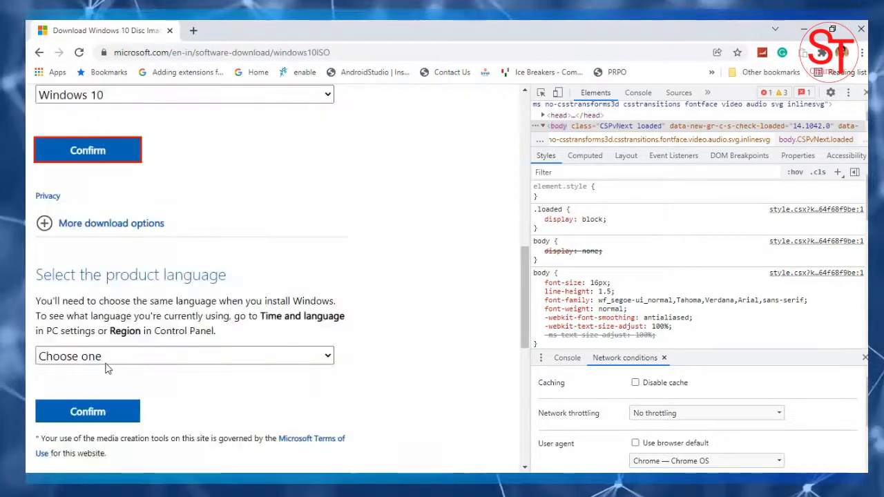
Confirm English as the product language and start the 64-bit Windows 10 download
left_click(195, 356)
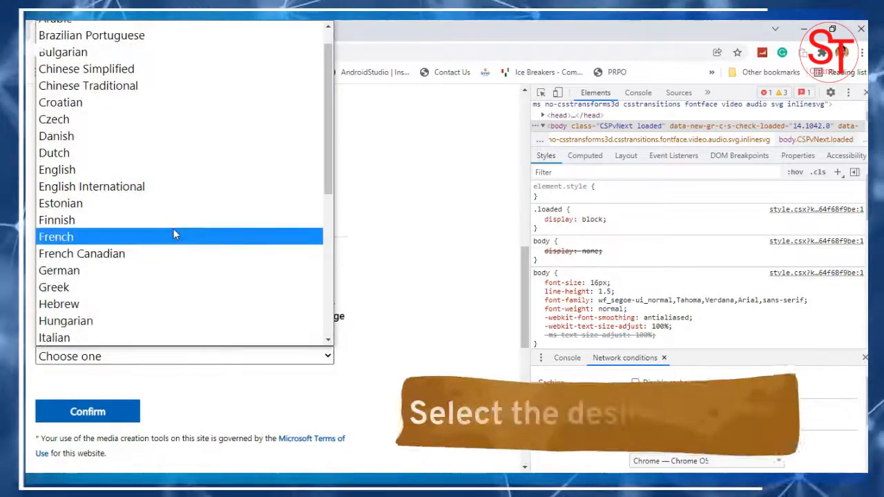
left_click(200, 179)
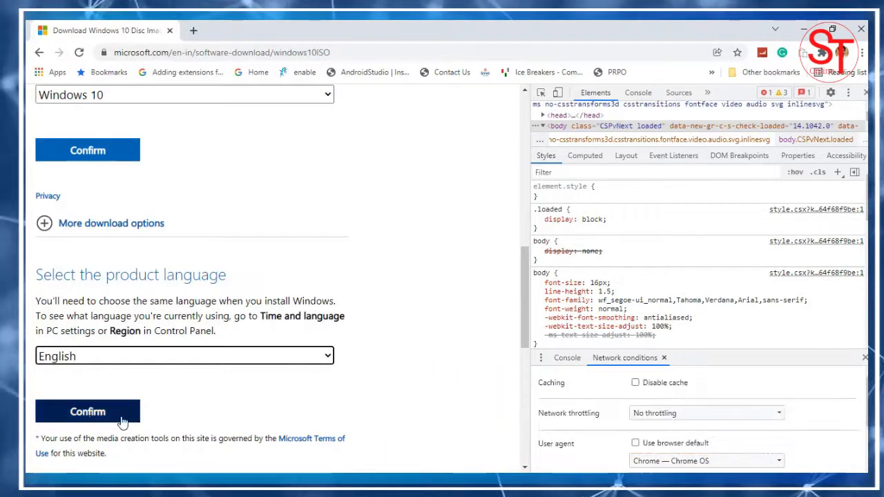
left_click(128, 414)
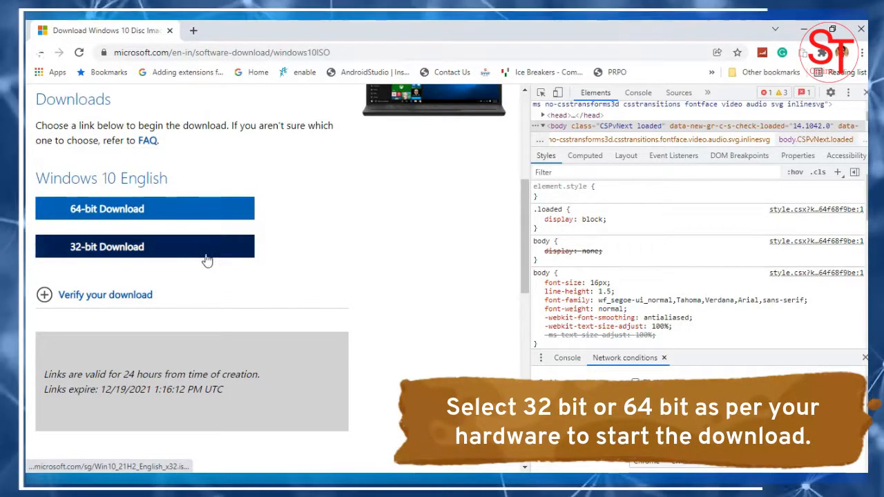
left_click(204, 212)
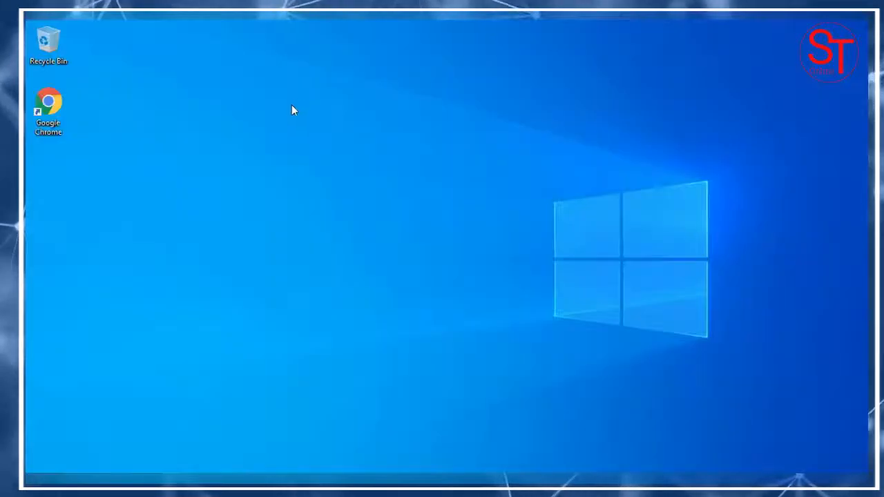
Switch to Google Chrome and go to the rufus.ie website
double_click(63, 110)
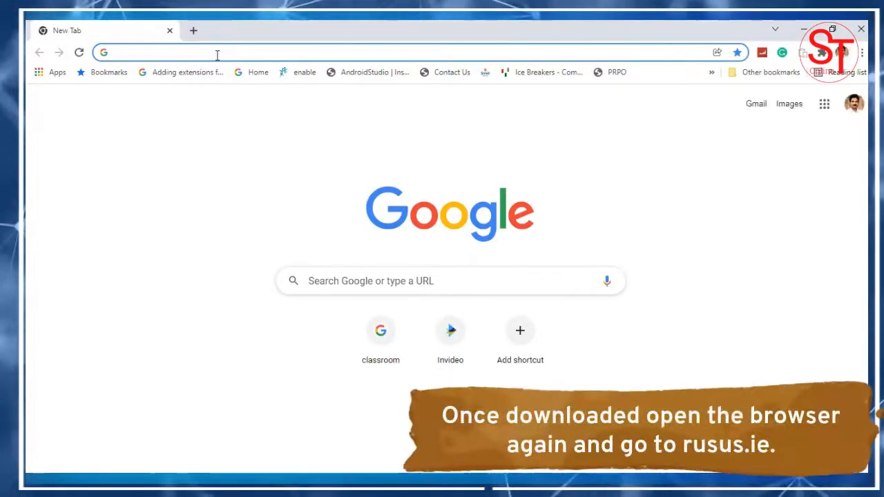
type("r")
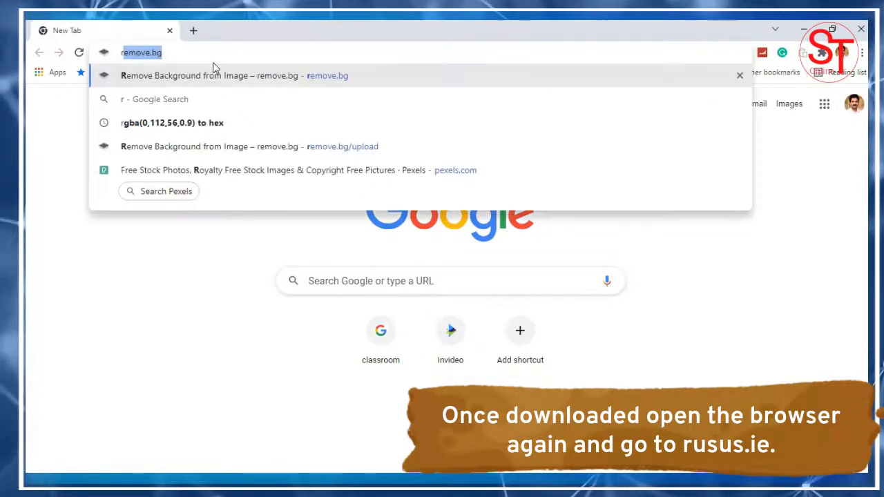
type("ufus")
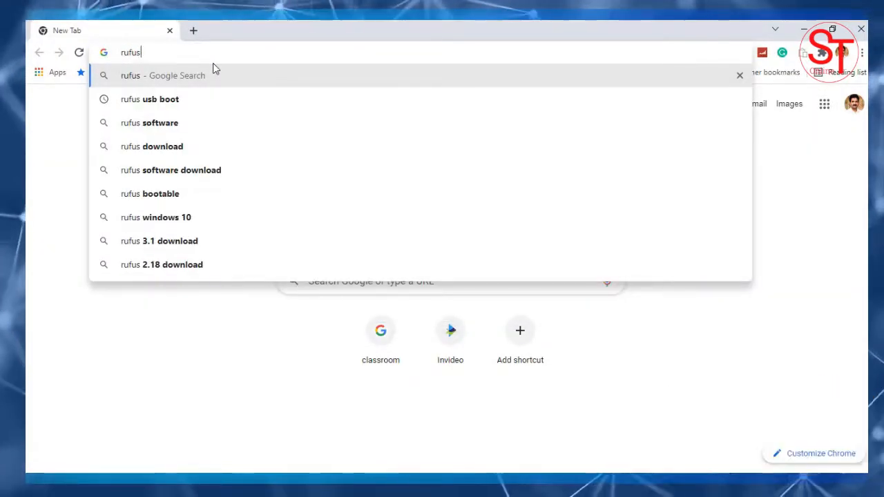
type(".")
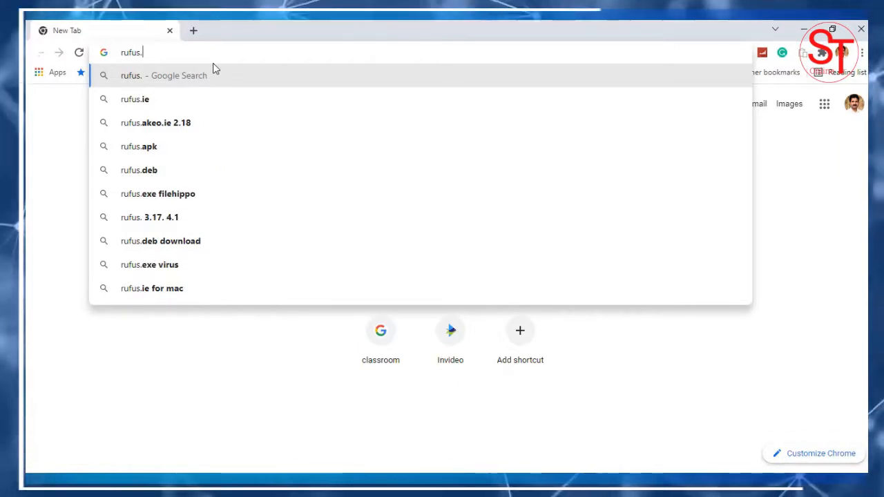
type("ie")
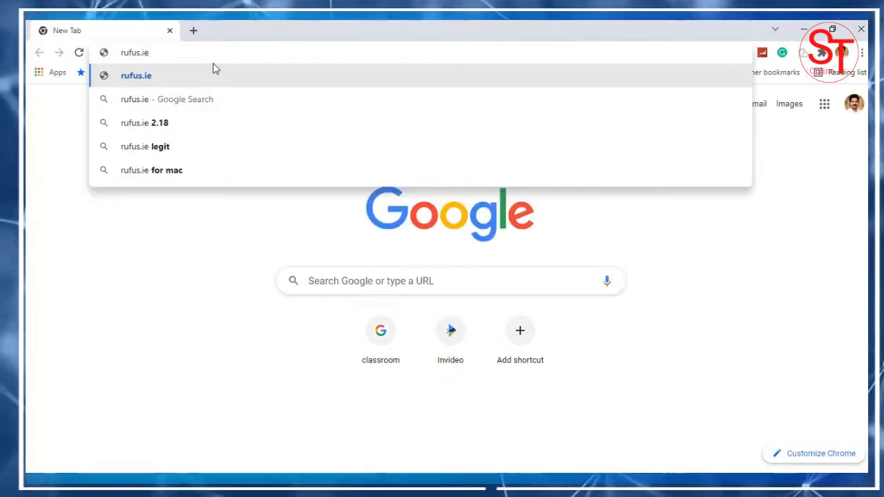
key("Return")
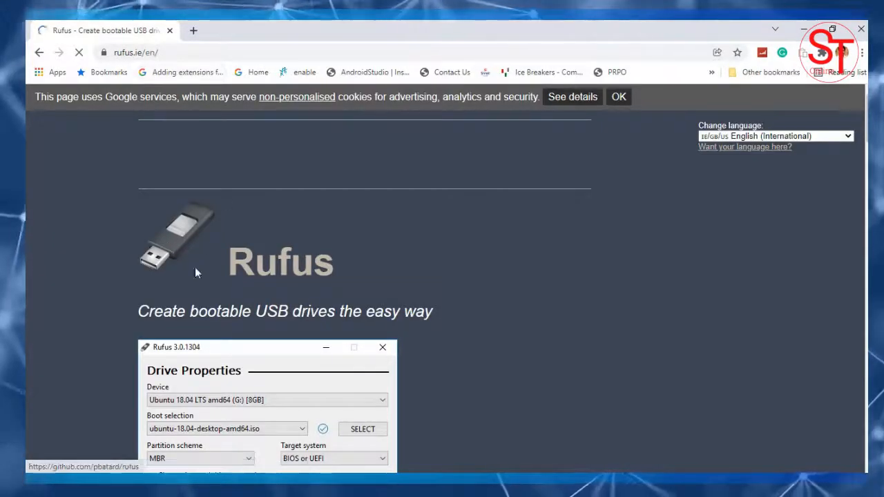
Download Rufus 3.17 from the page's Download section and close the browser
scroll(330, 272, "down", 8)
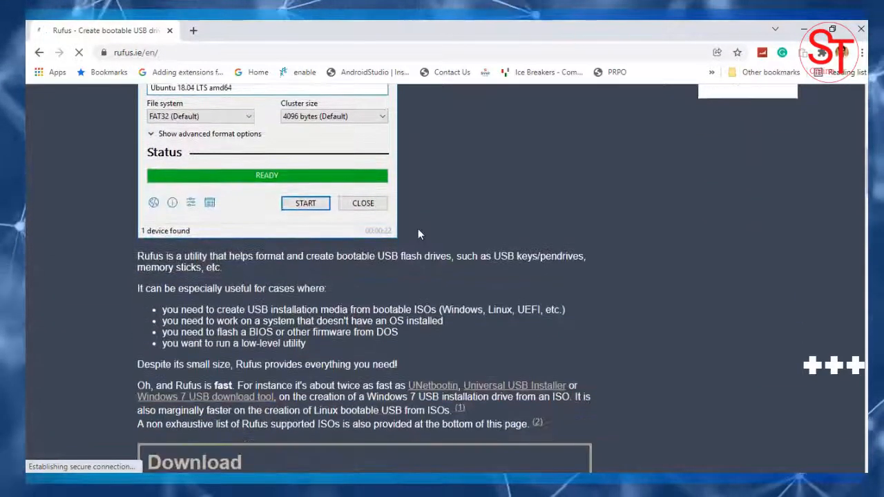
scroll(205, 262, "down", 1)
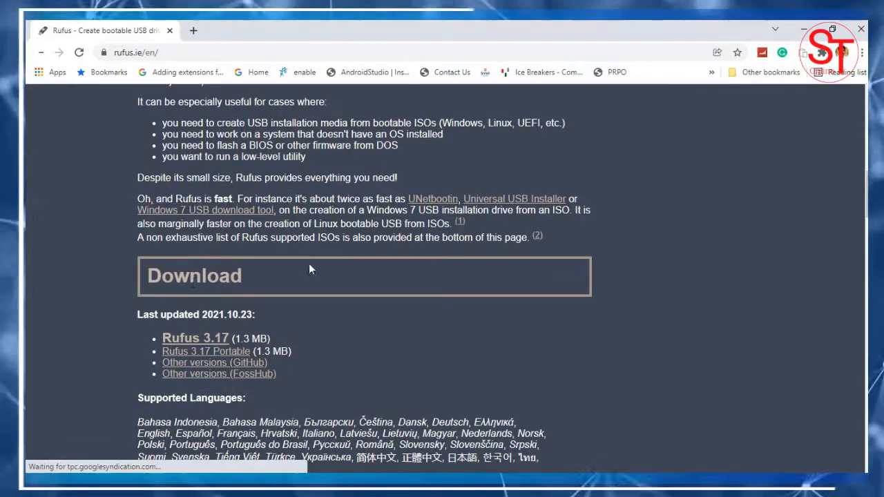
scroll(274, 263, "down", 2)
left_click(193, 216)
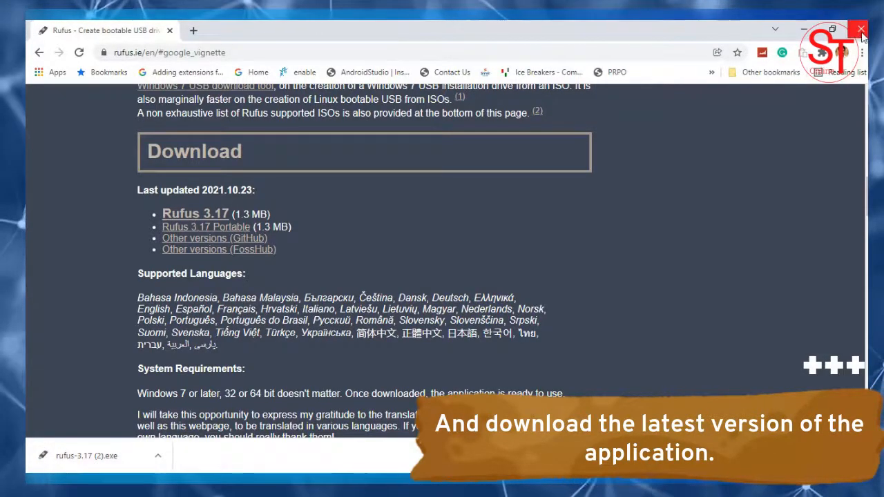
left_click(860, 31)
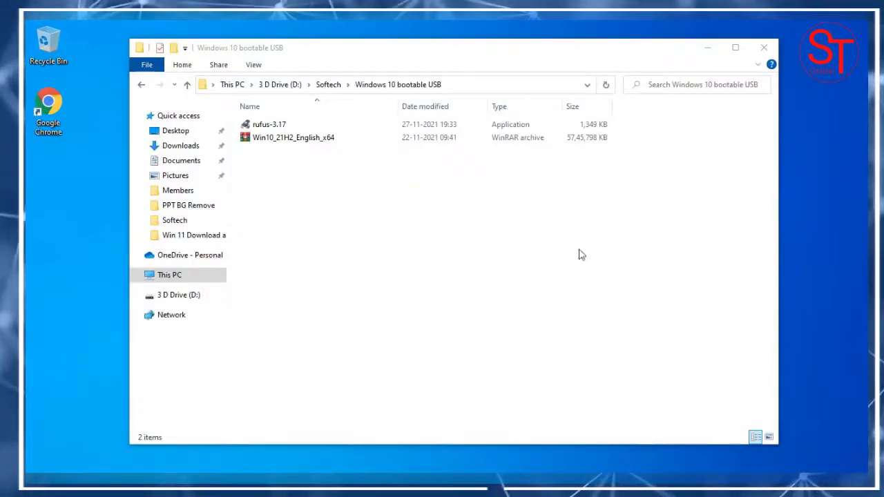
Launch rufus-3.17 from the Windows 10 bootable USB folder and load the Win10_21H2_English_x64 ISO as the boot selection
left_click(278, 129)
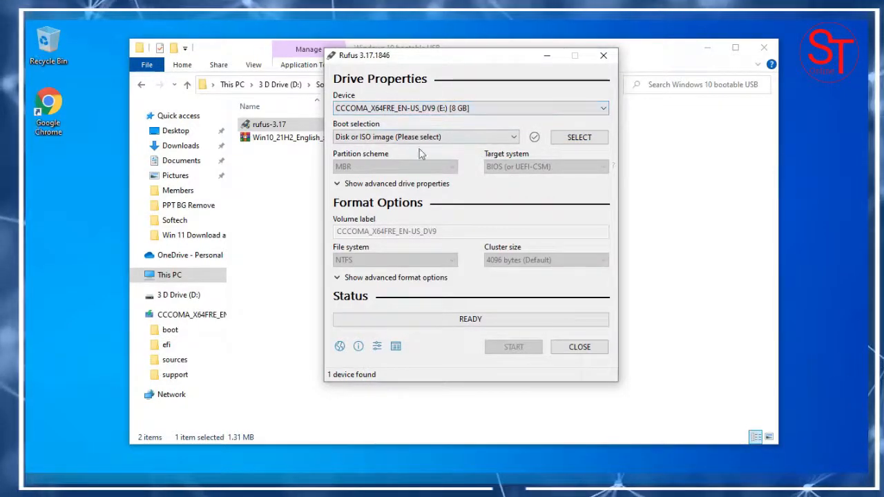
left_click(601, 143)
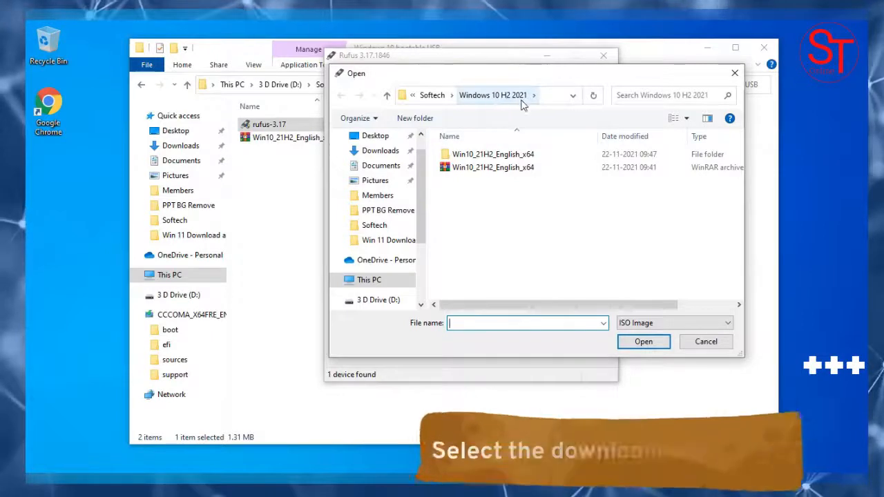
left_click(495, 173)
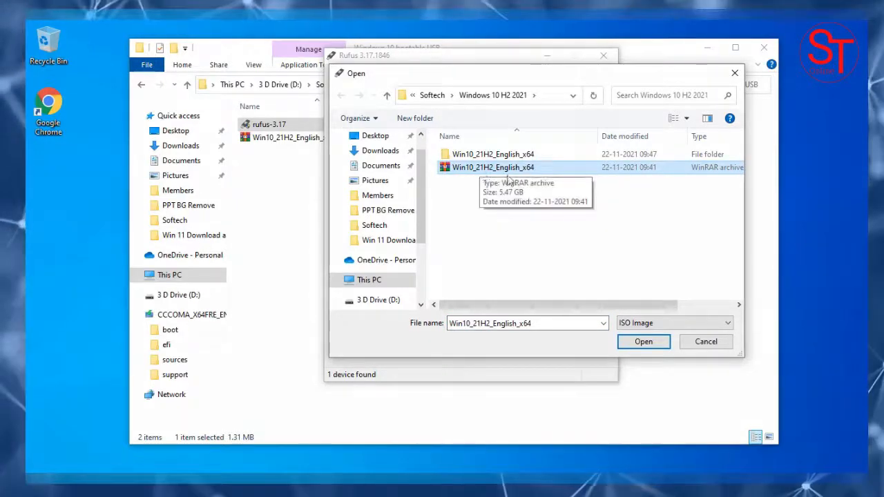
left_click(643, 342)
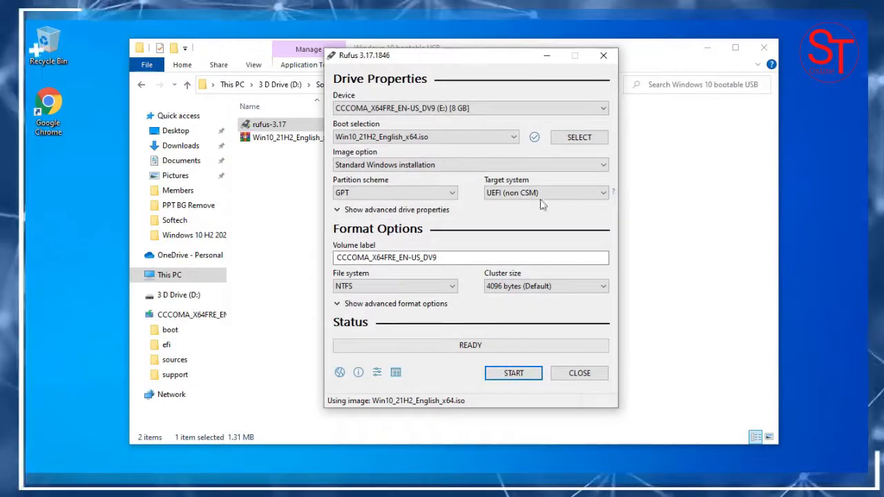
Use the Standard Windows installation image option with the MBR partition scheme and the BIOS (or UEFI-CSM) target system
left_click(506, 167)
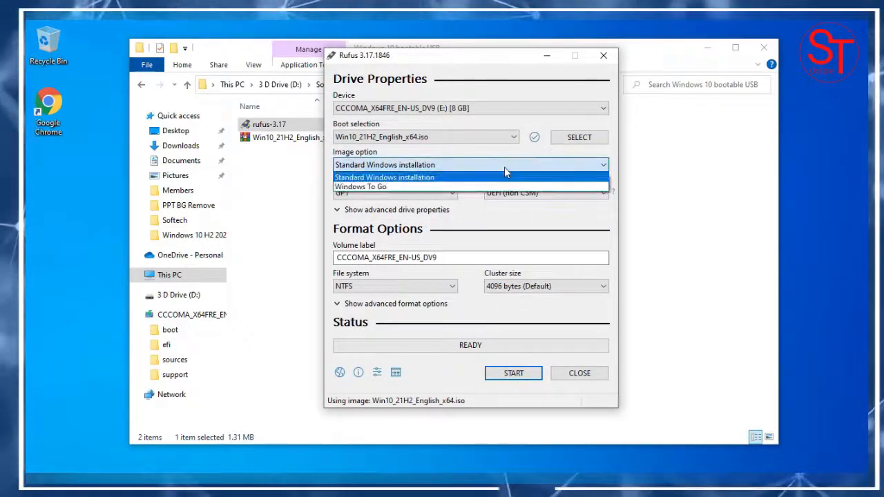
left_click(451, 196)
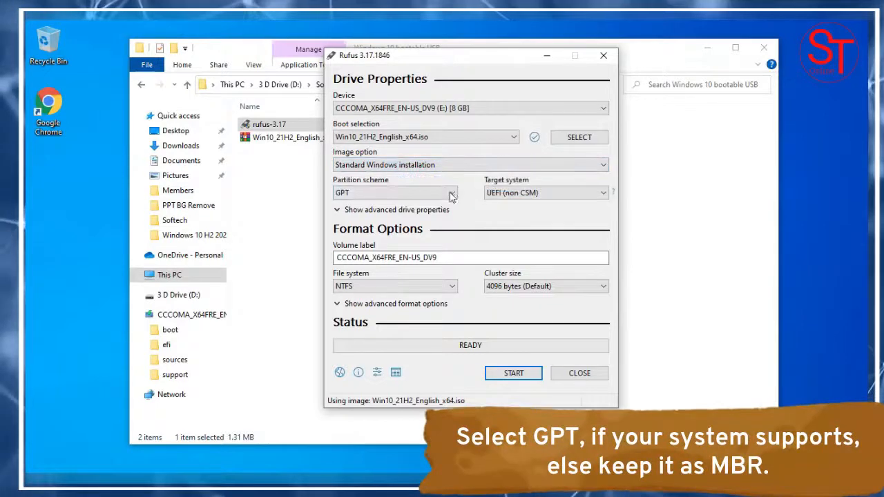
left_click(425, 196)
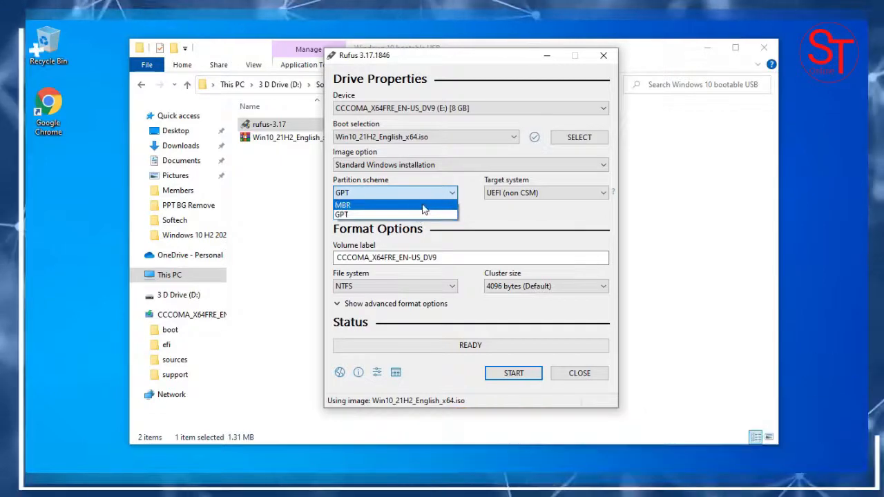
left_click(424, 206)
left_click(523, 196)
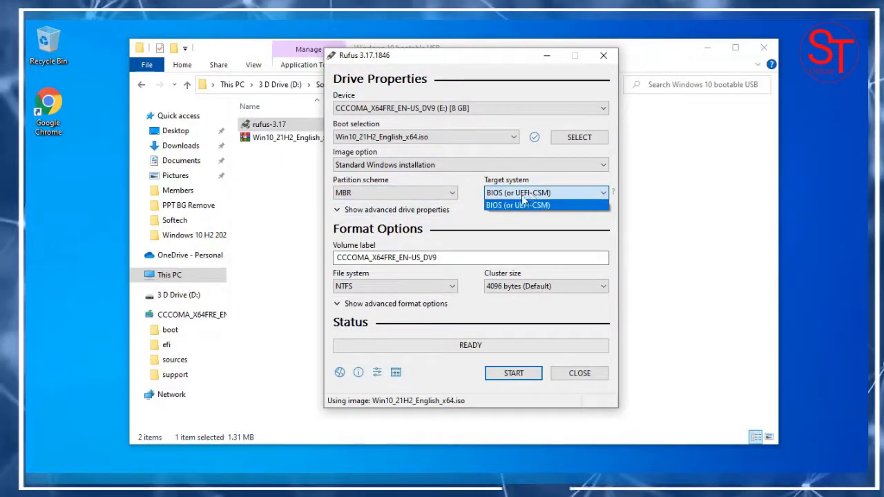
left_click(552, 197)
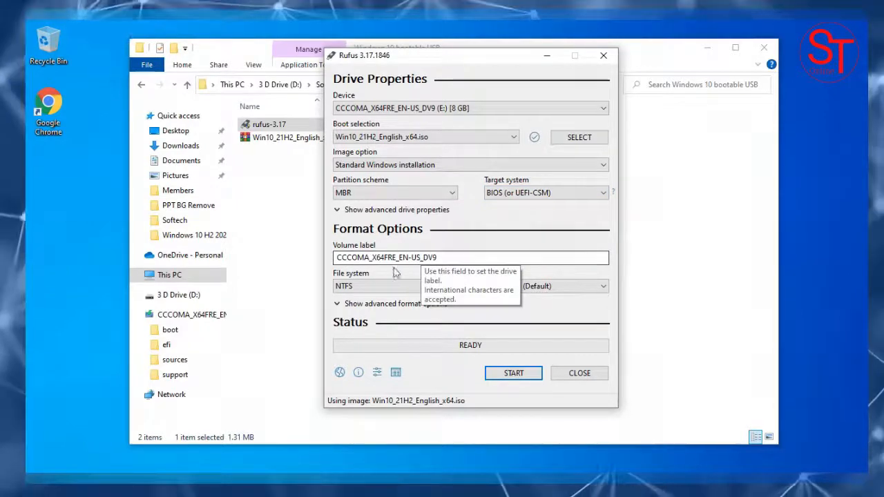
Start creating the bootable Windows 10 installation media on the 8 GB USB drive
left_click(514, 373)
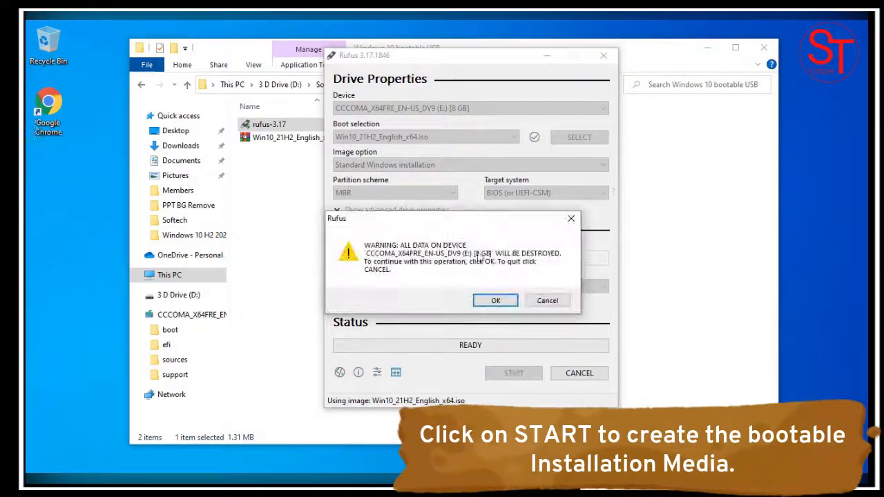